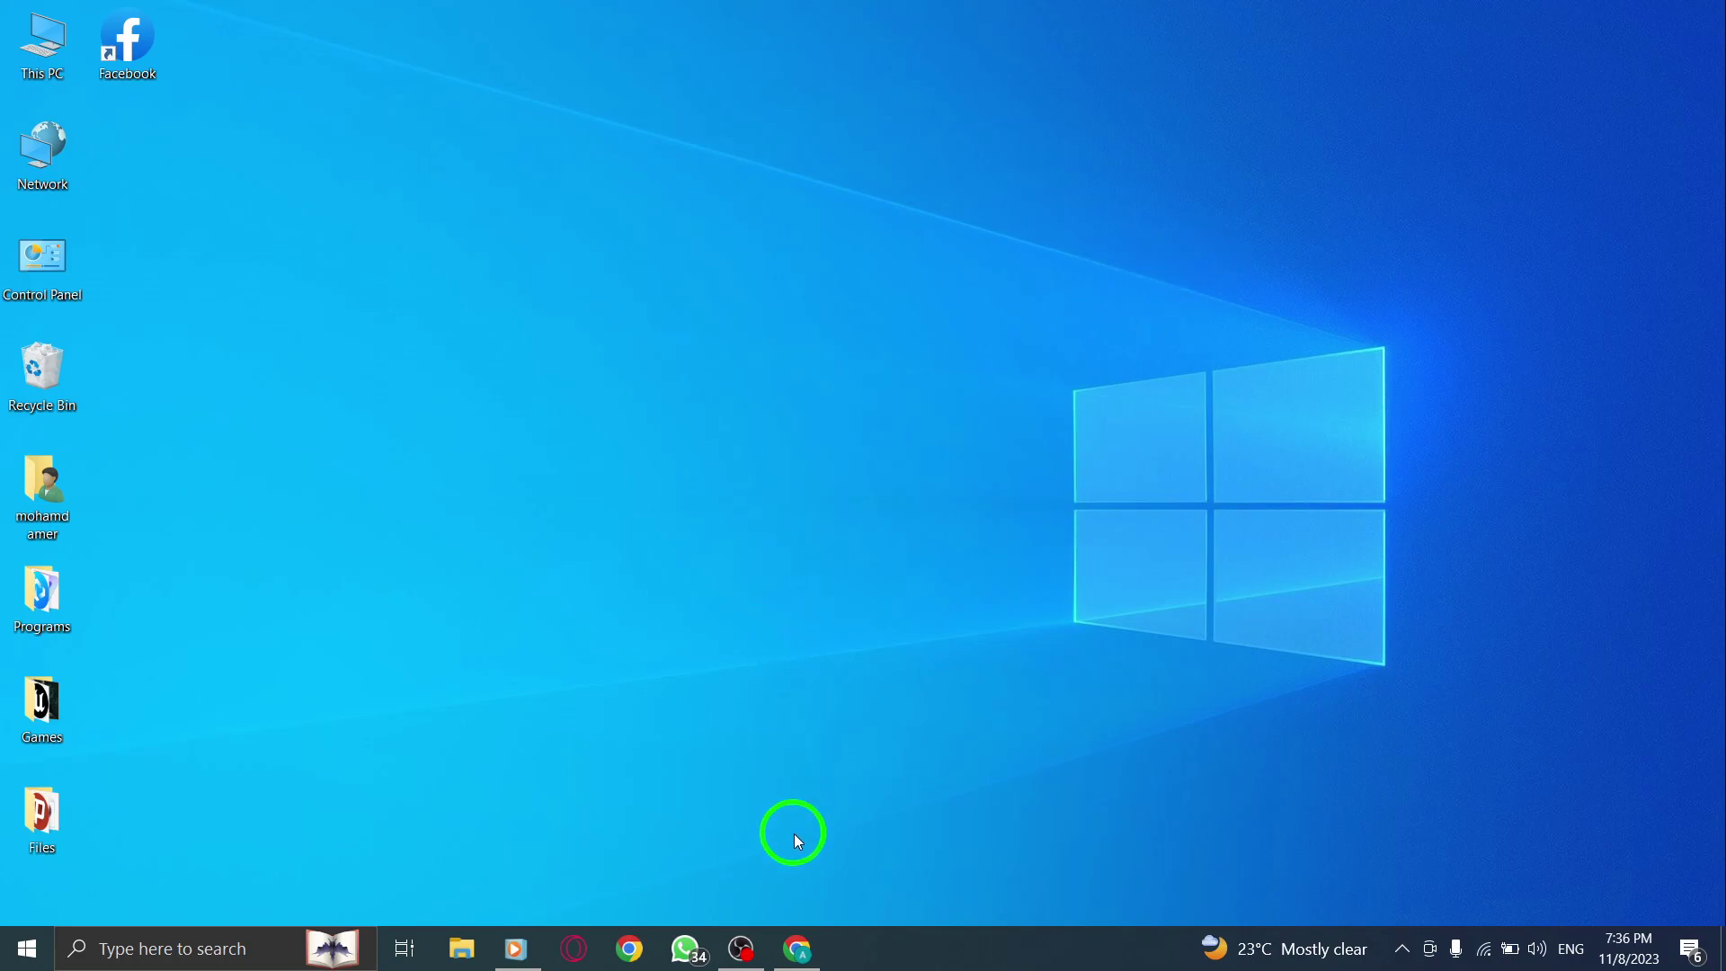
Open Facebook, go to your own profile, and show its more-options menu.
click(798, 949)
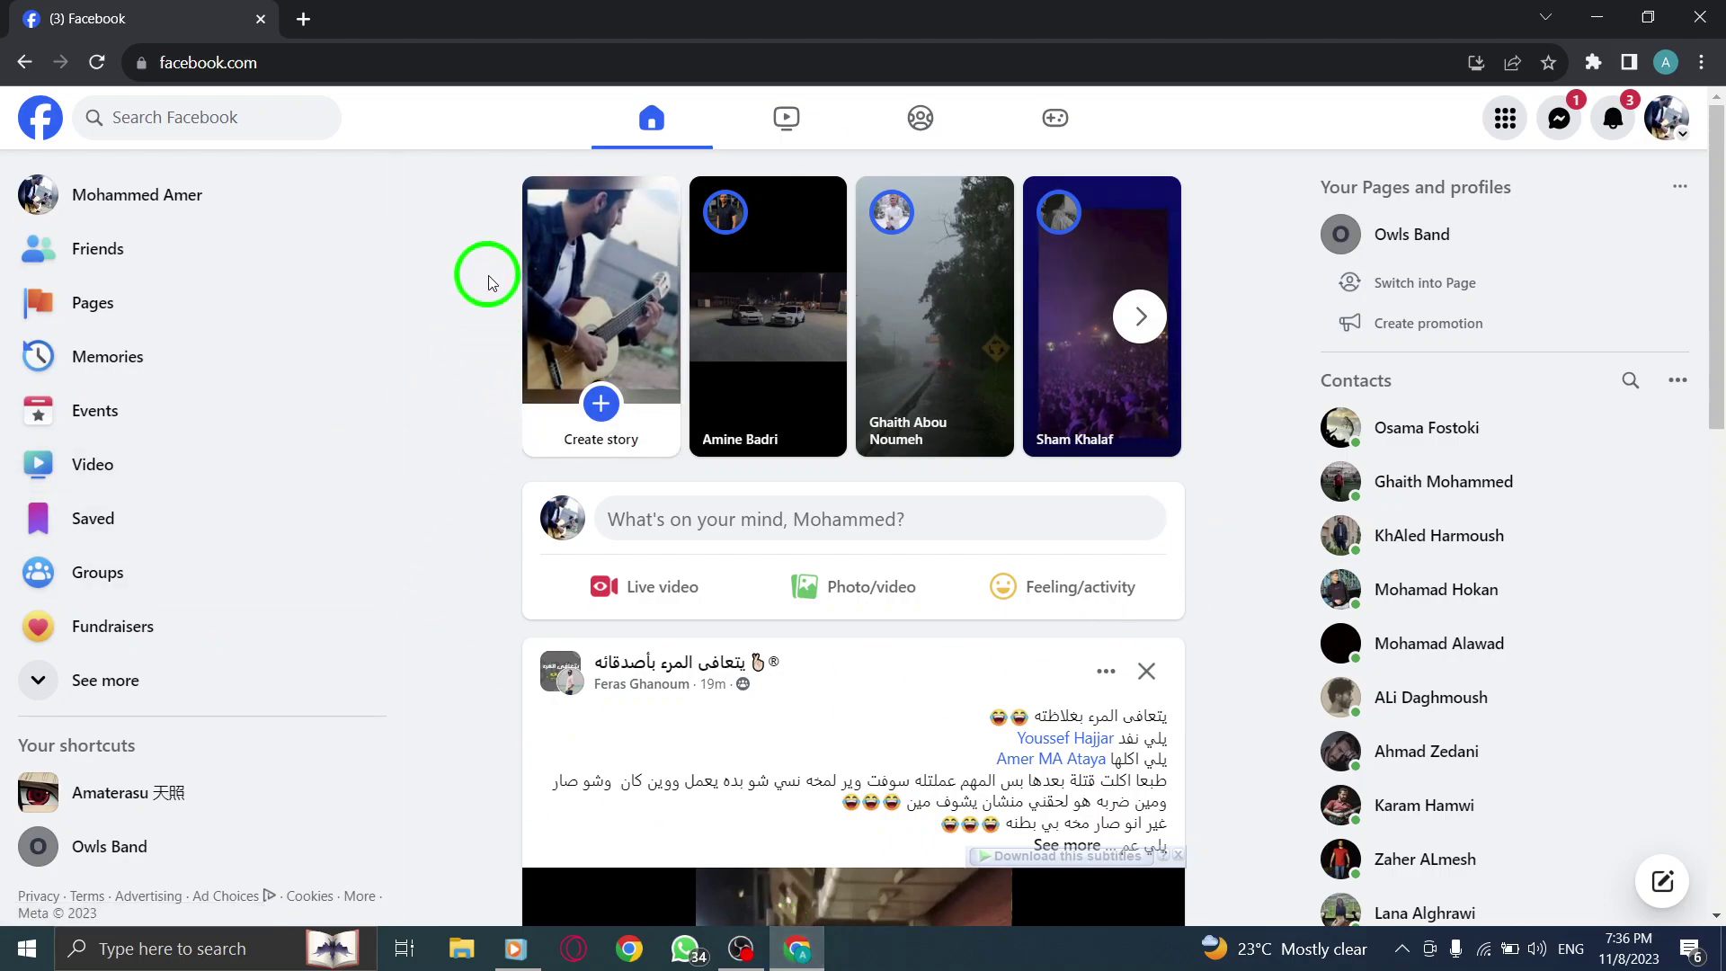
click(38, 198)
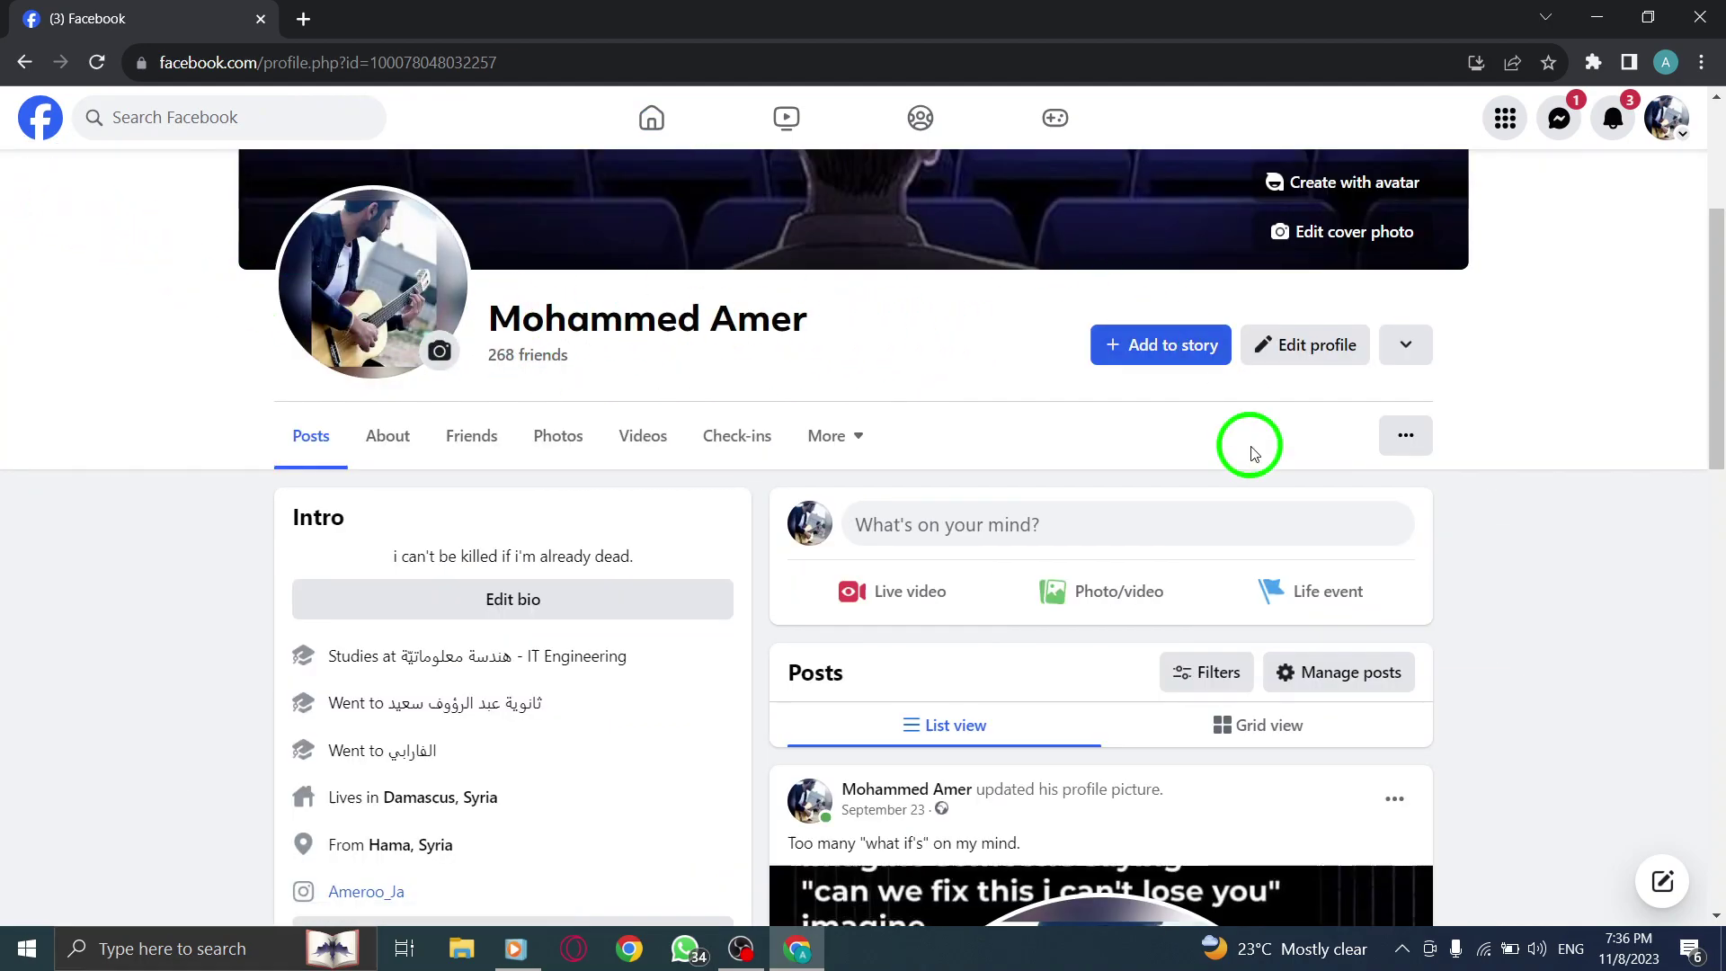
click(1406, 435)
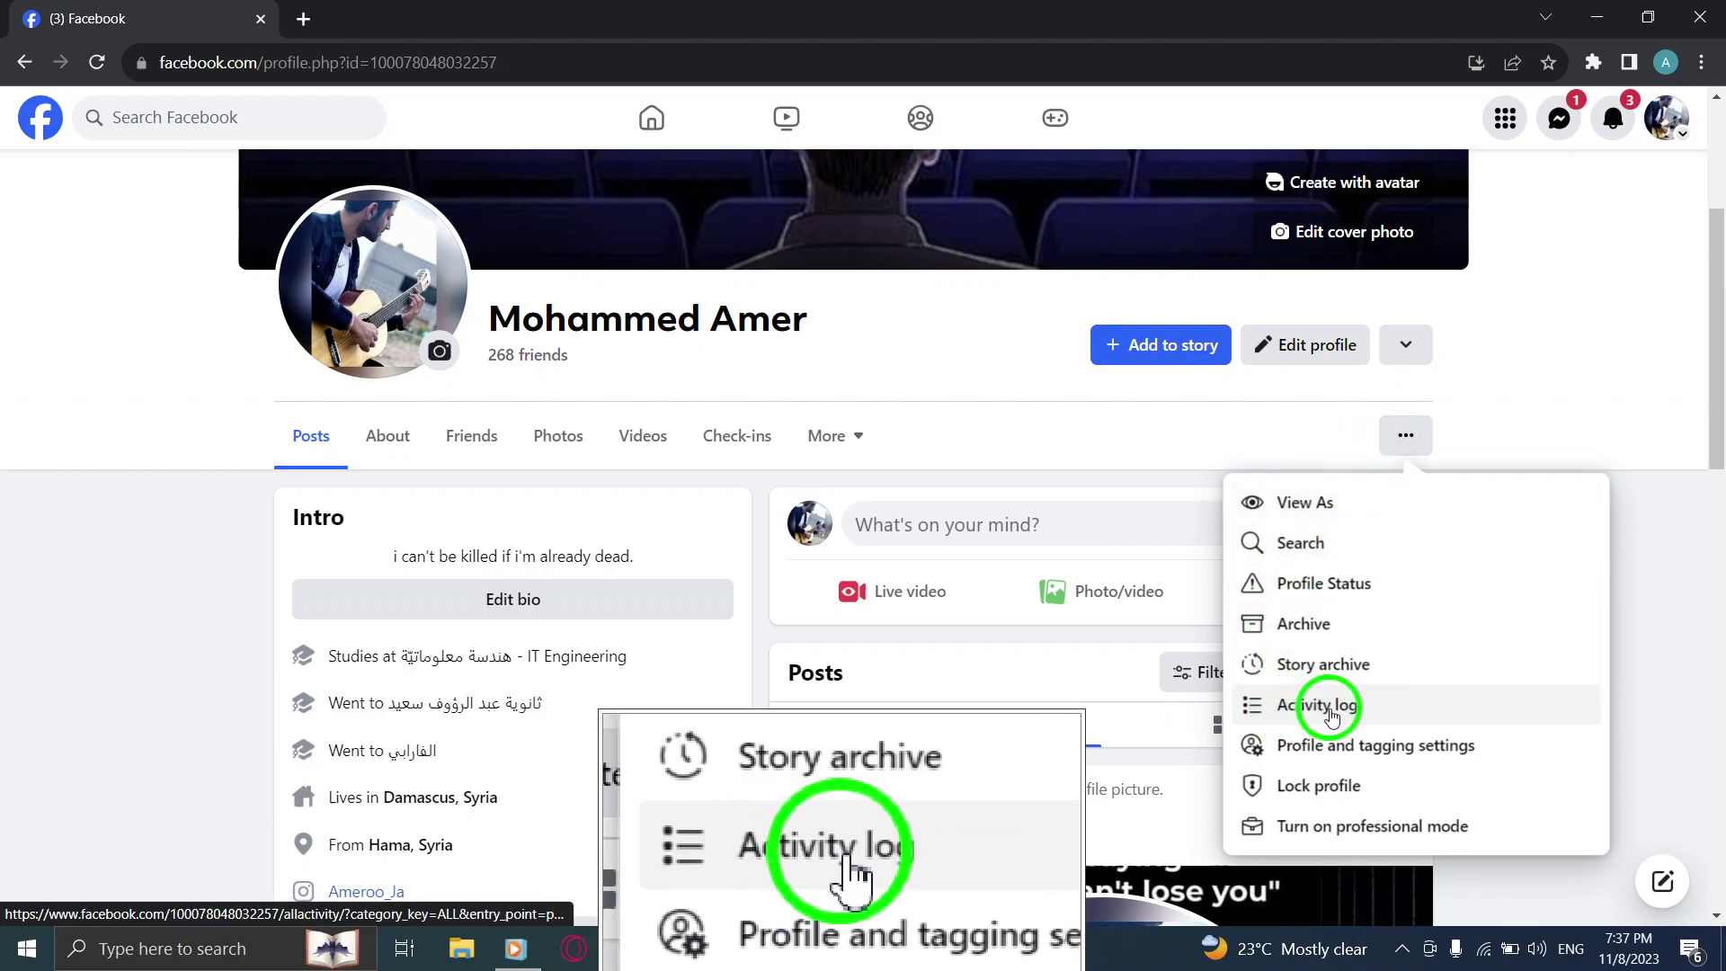
Open the activity log and filter it to Polls you voted on.
click(1285, 709)
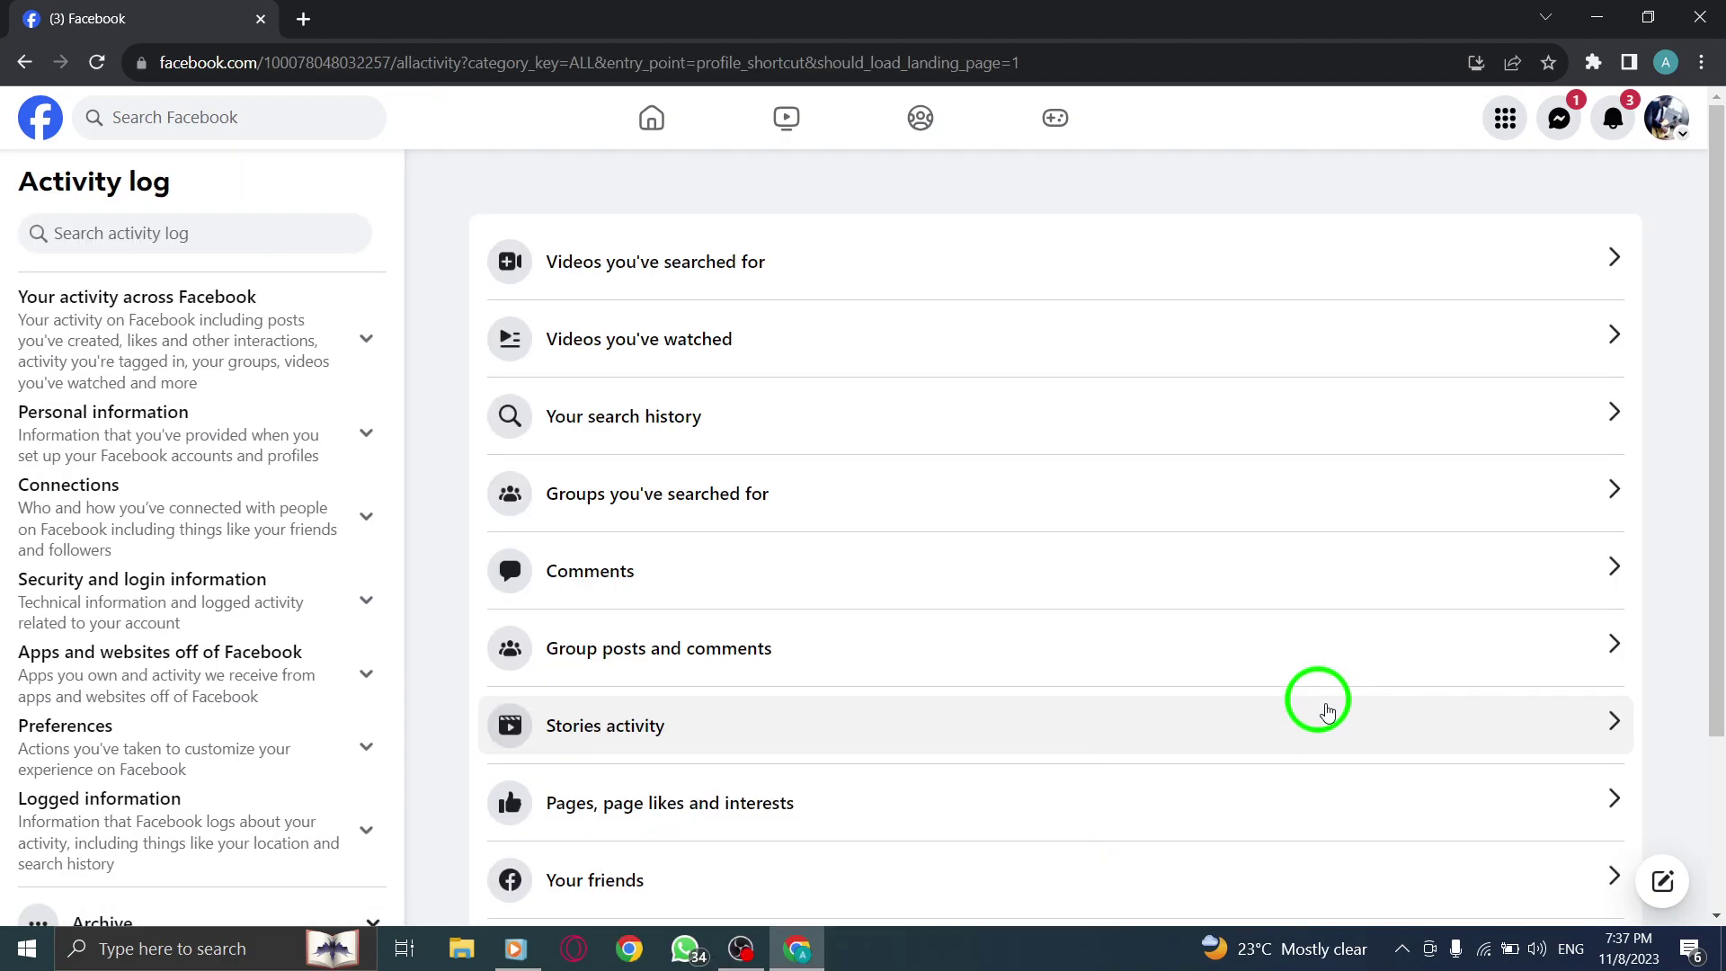
click(366, 339)
scroll(366, 350, down, 2)
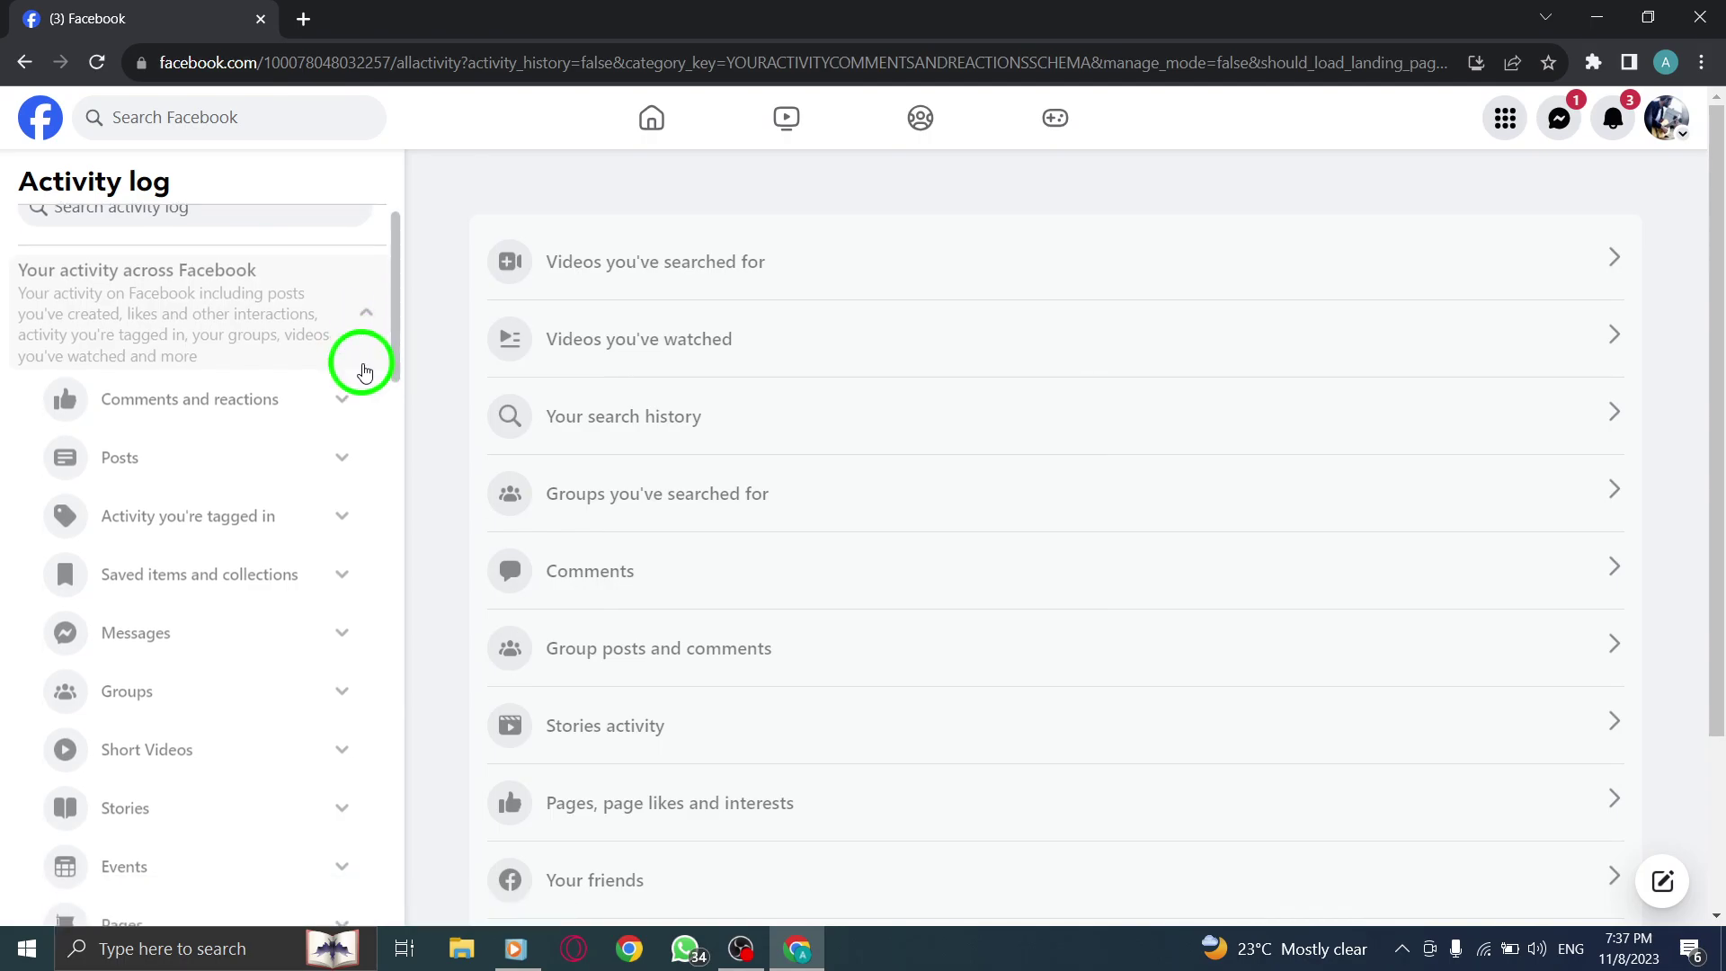
scroll(229, 445, down, 3)
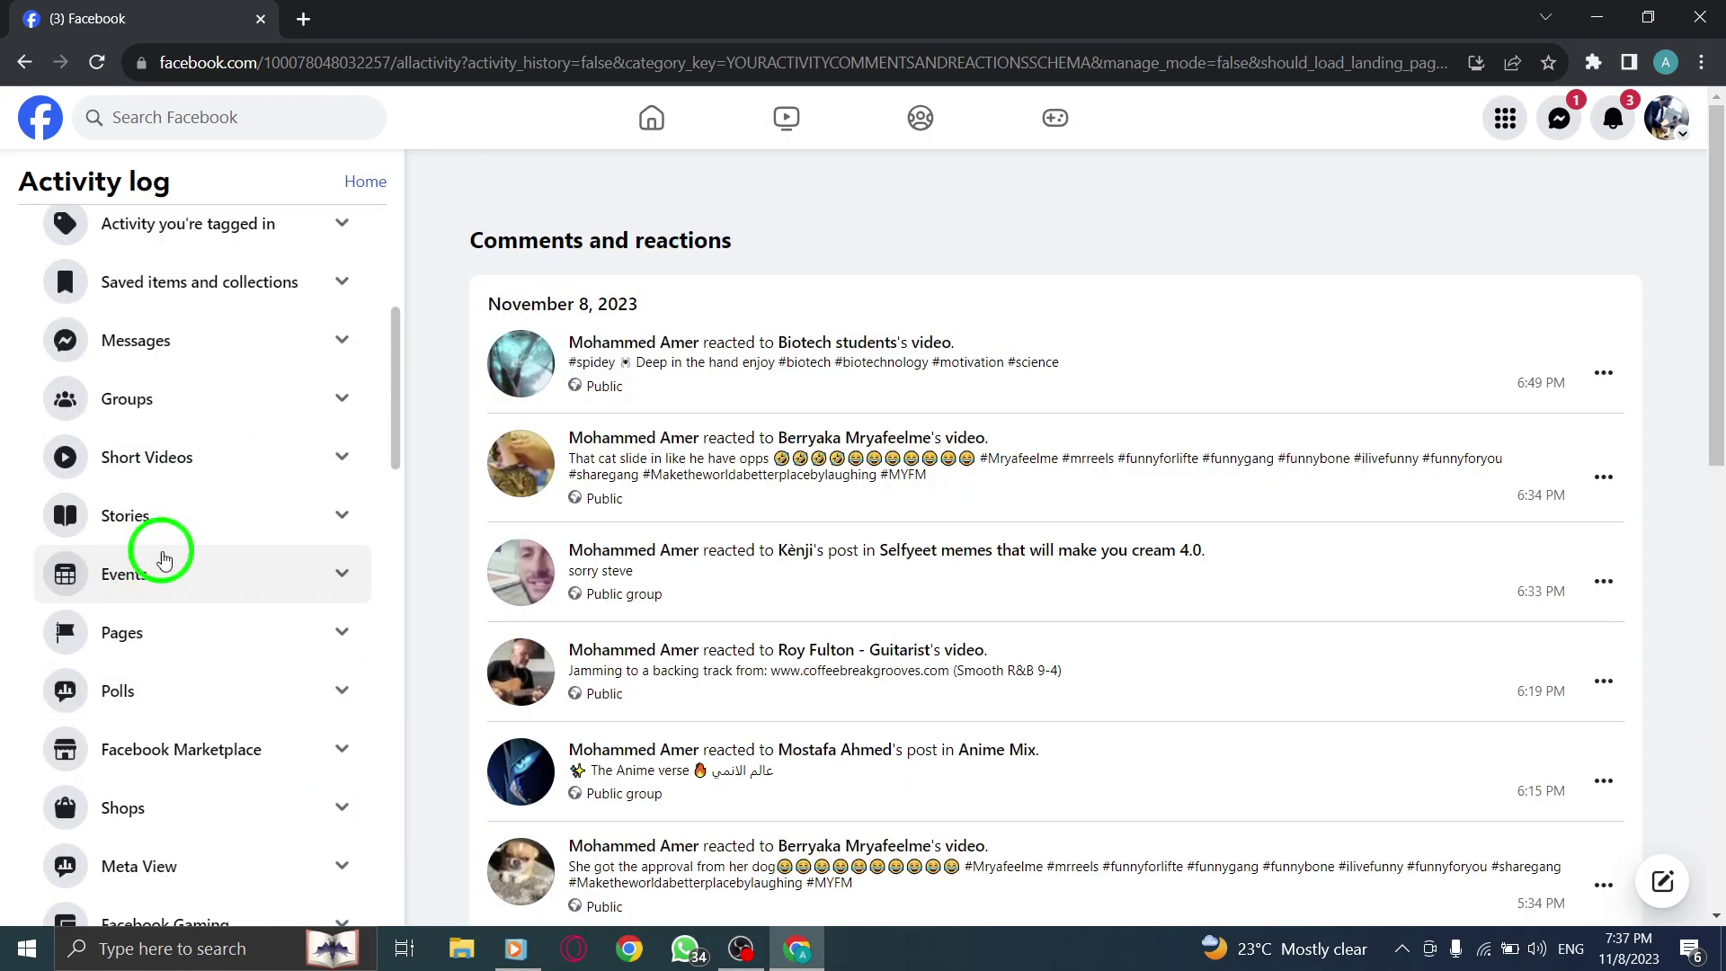
scroll(168, 595, down, 1)
click(117, 465)
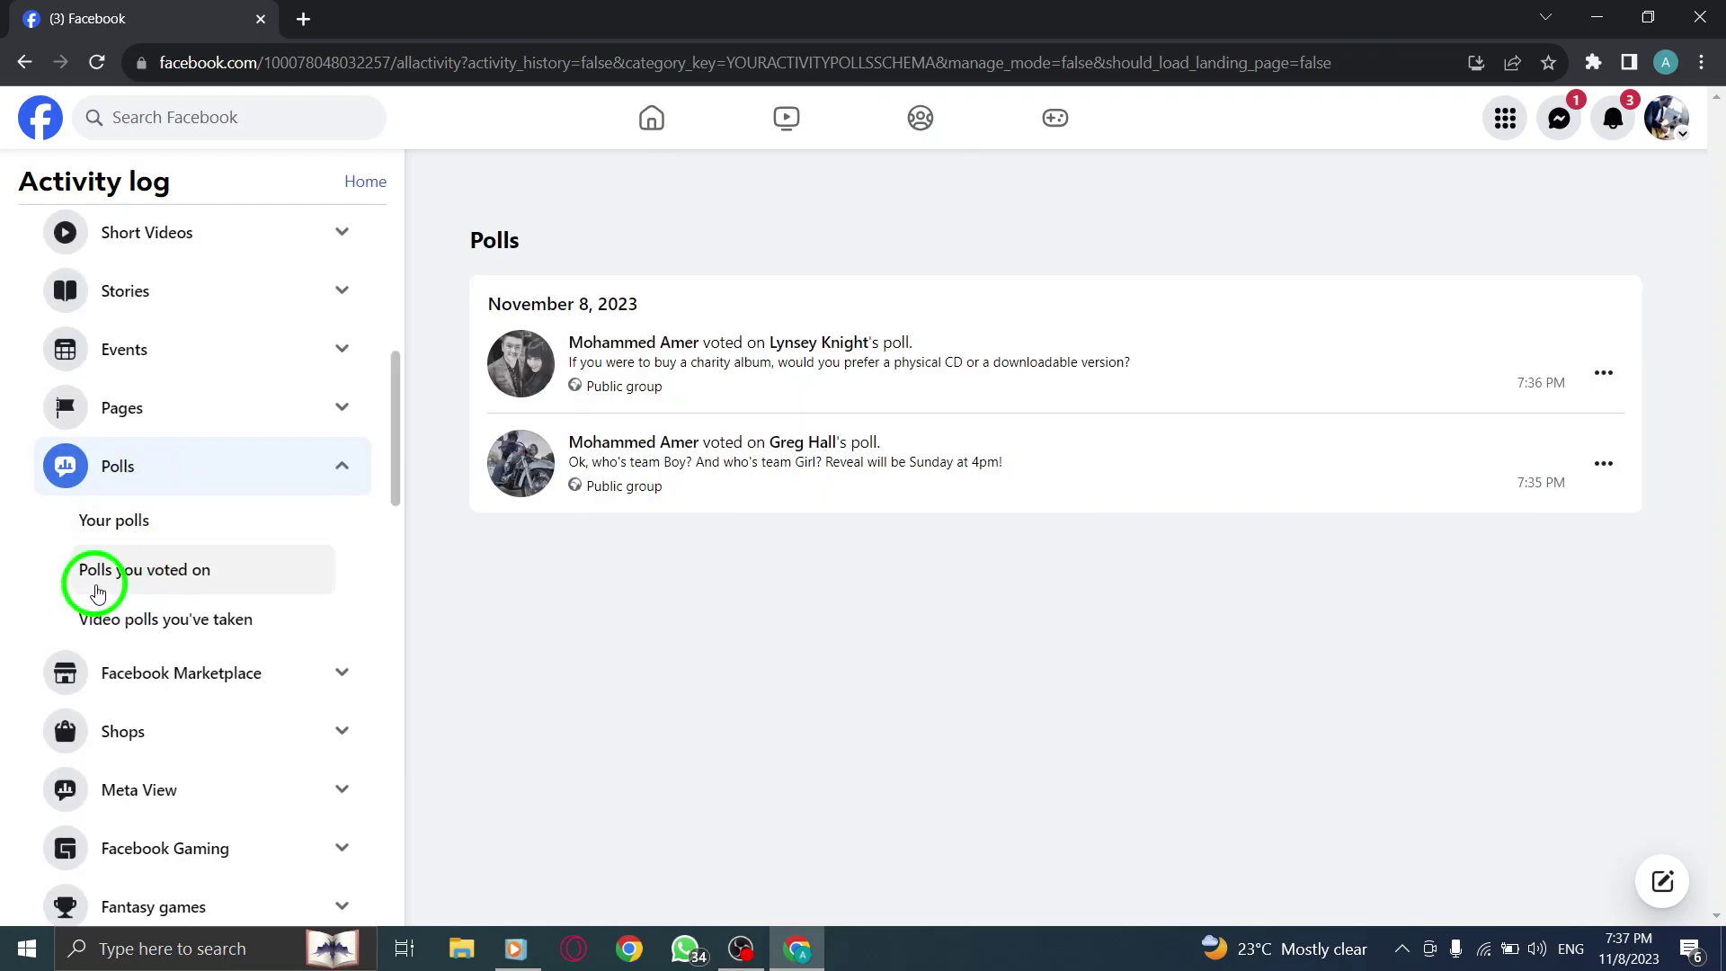
click(159, 582)
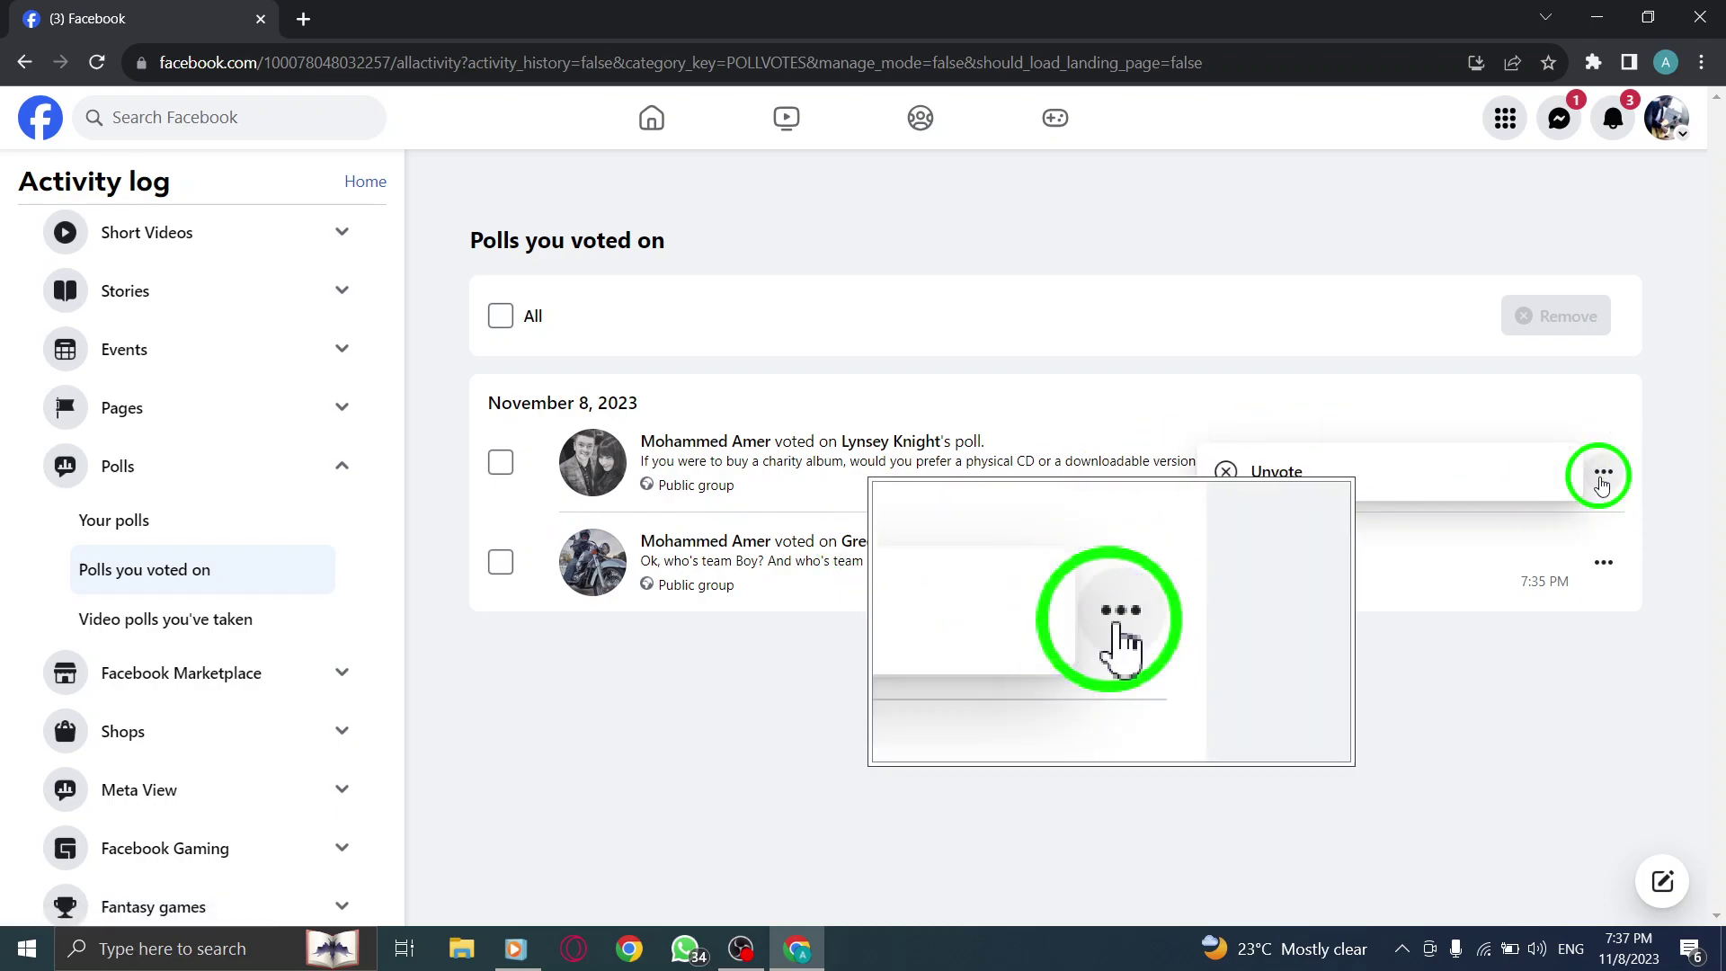
click(1603, 480)
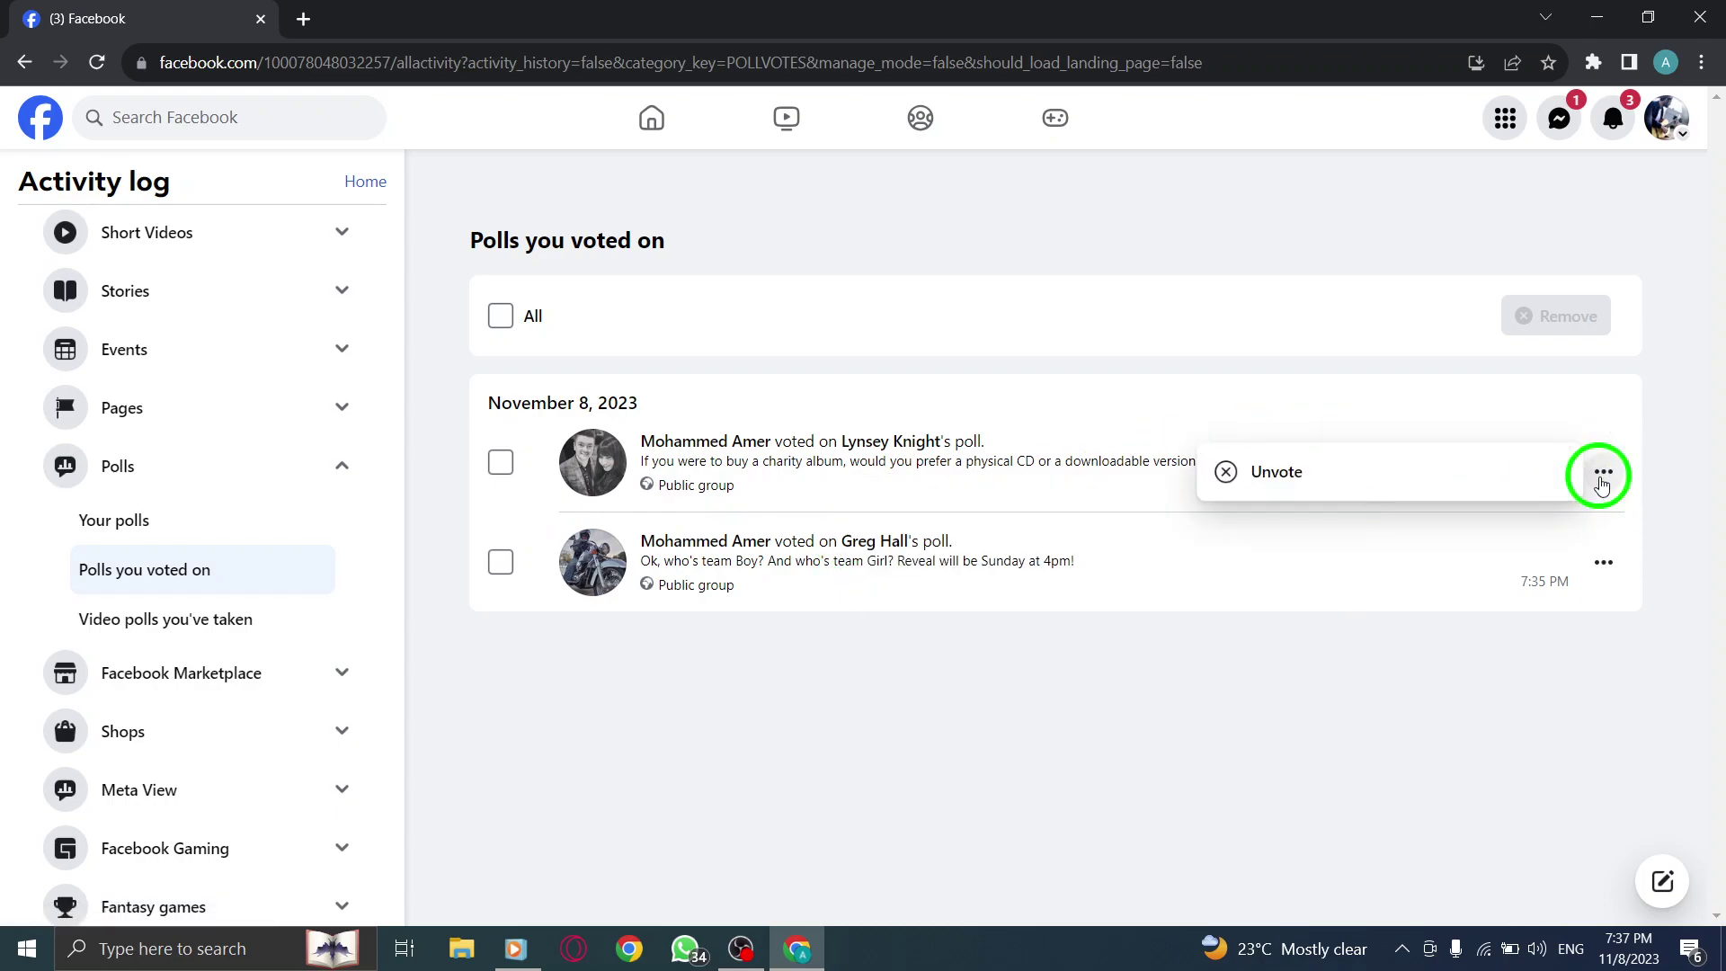
click(1275, 472)
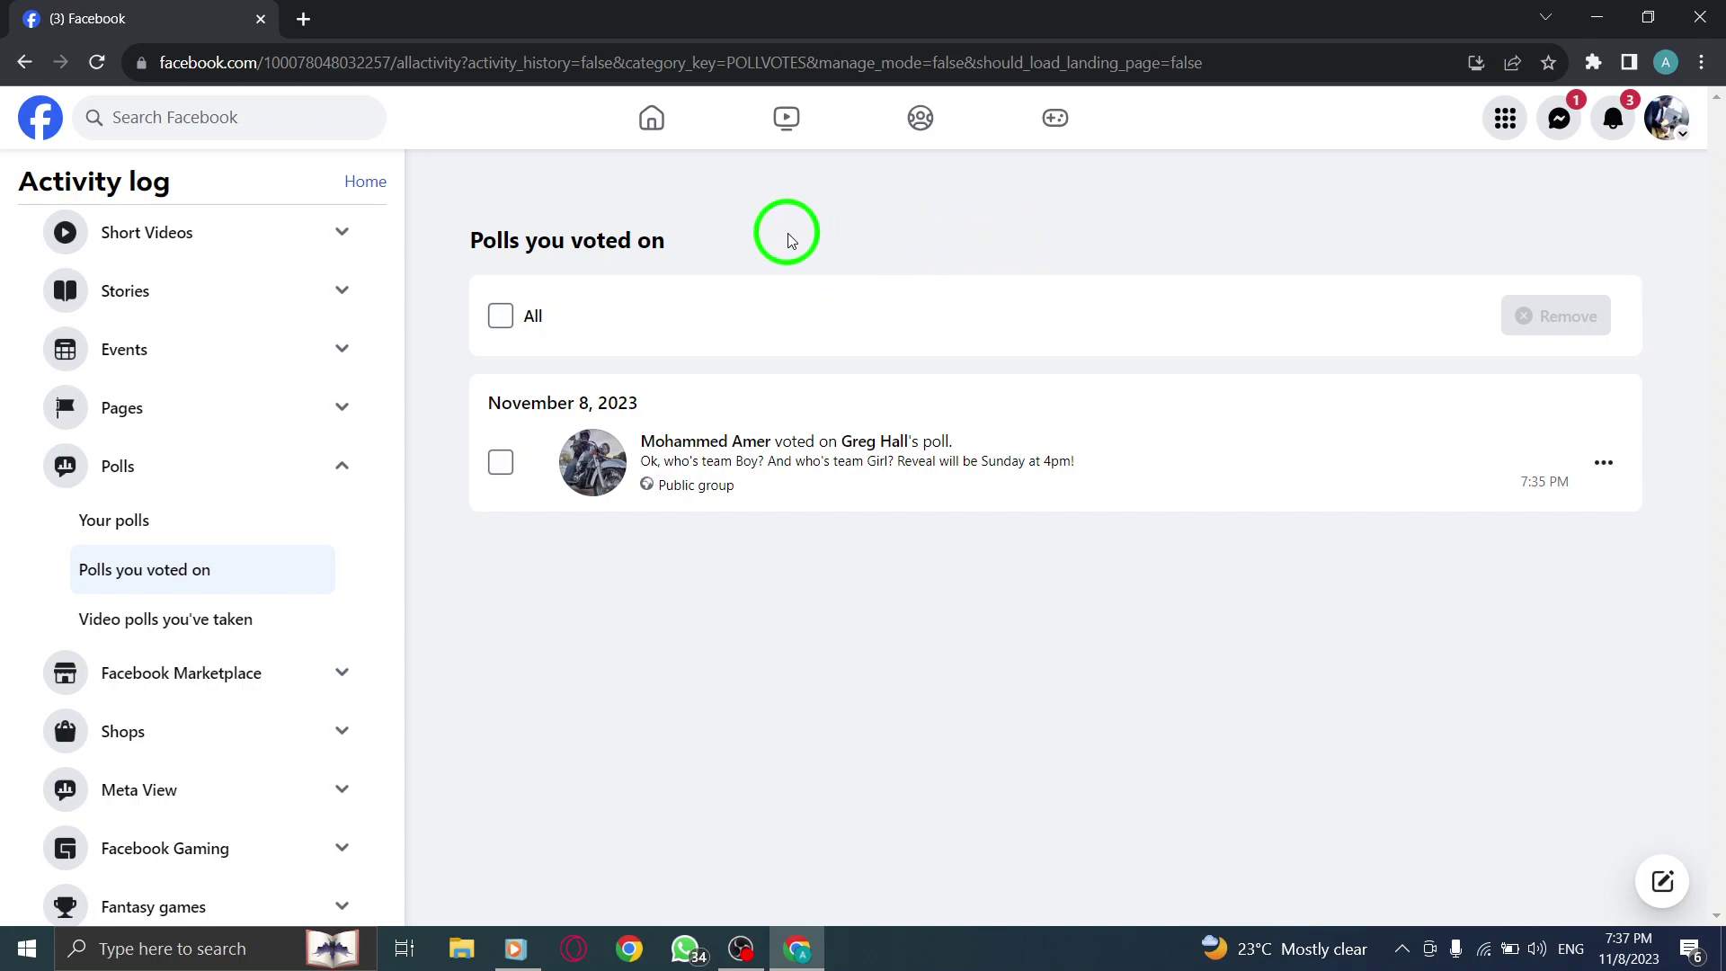
Go back to the Facebook home feed using the Facebook logo.
click(36, 120)
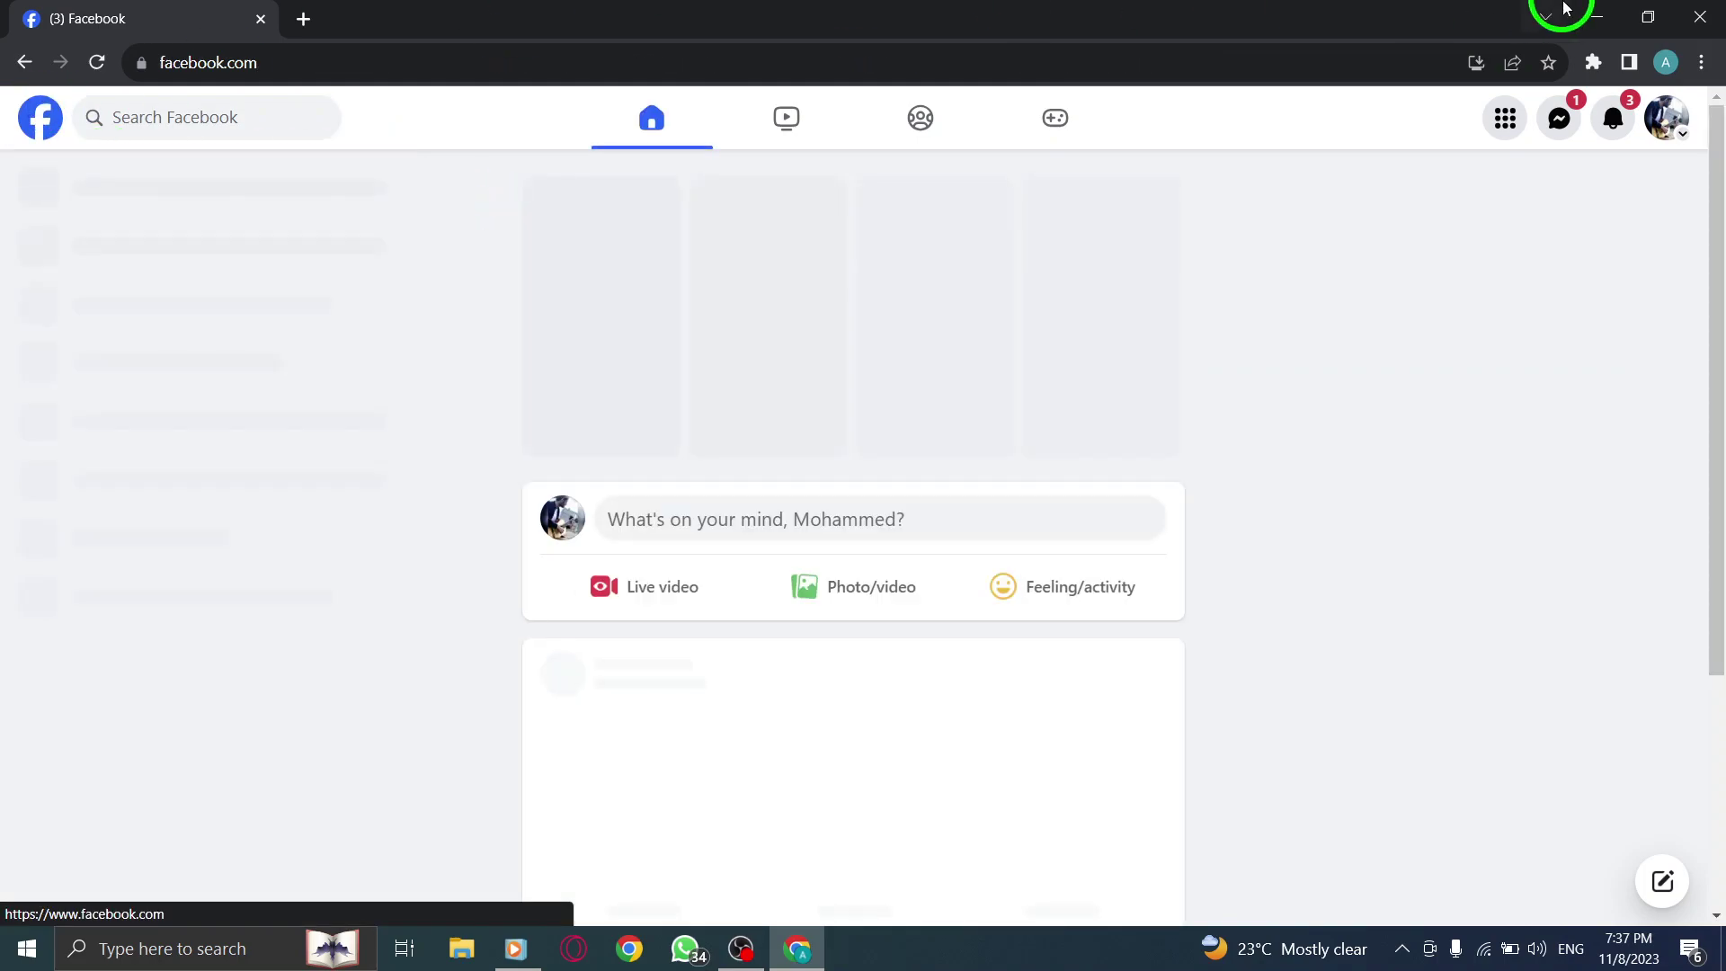